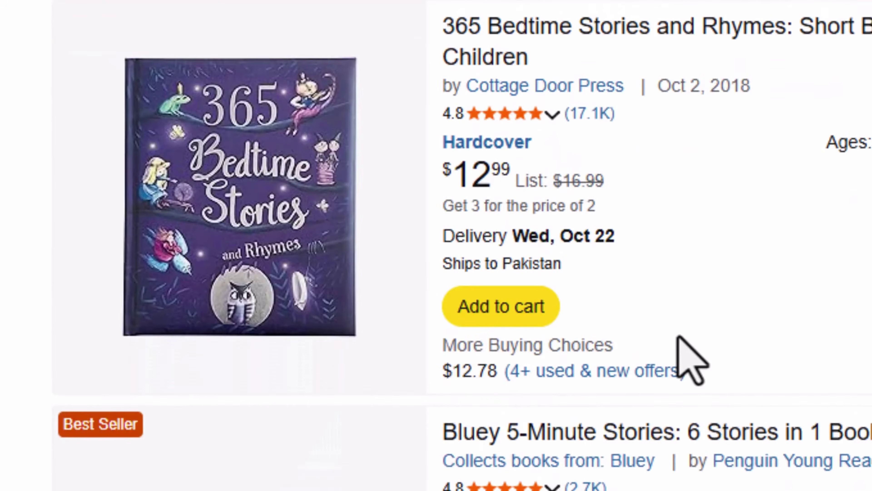
pyautogui.scroll(-15, 691, 361)
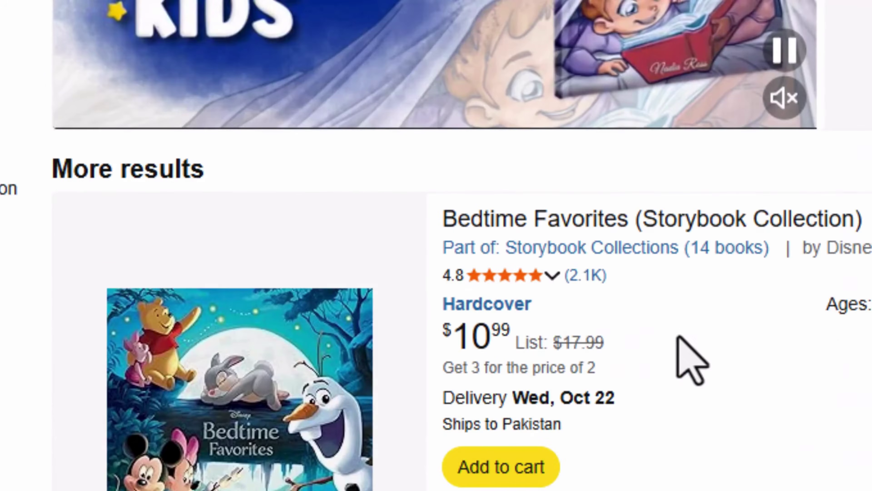
pyautogui.scroll(15, 677, 338)
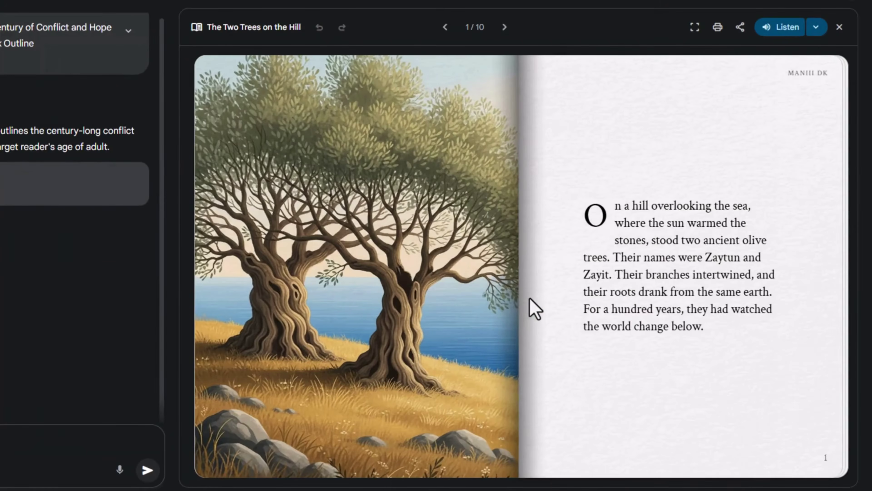
# - Page forward through the storybook "The Two Trees on the Hill" from page 1 to the last page, examining illustrations and text
pyautogui.click(535, 308)
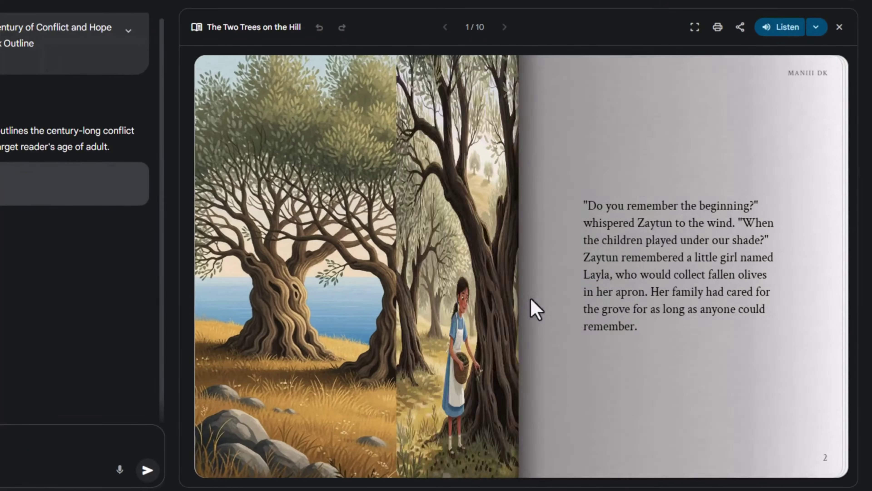
pyautogui.click(649, 313)
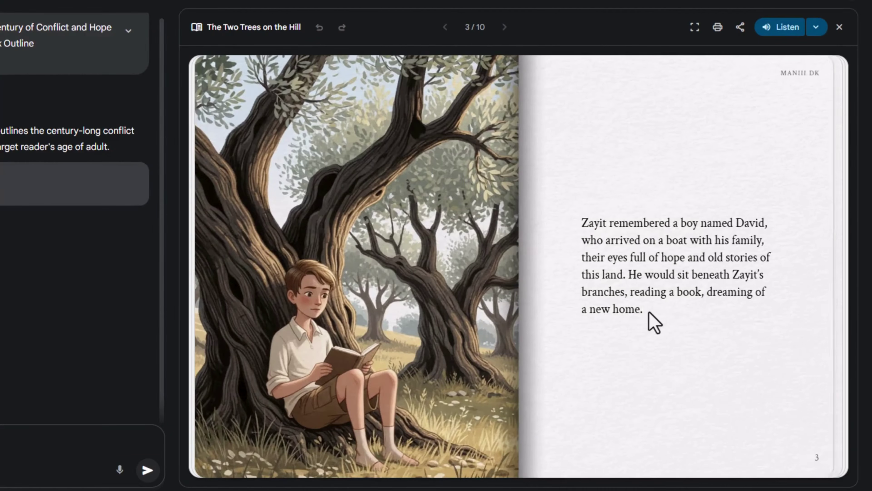
pyautogui.click(654, 322)
pyautogui.click(717, 367)
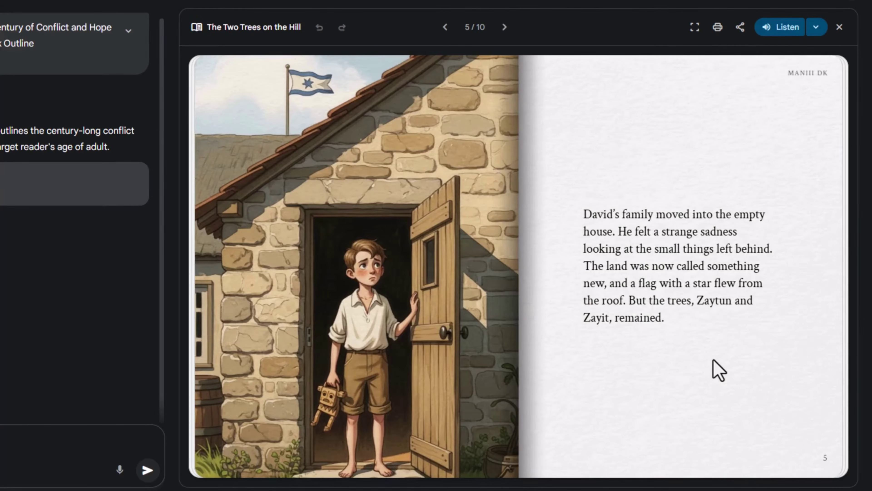
pyautogui.click(713, 360)
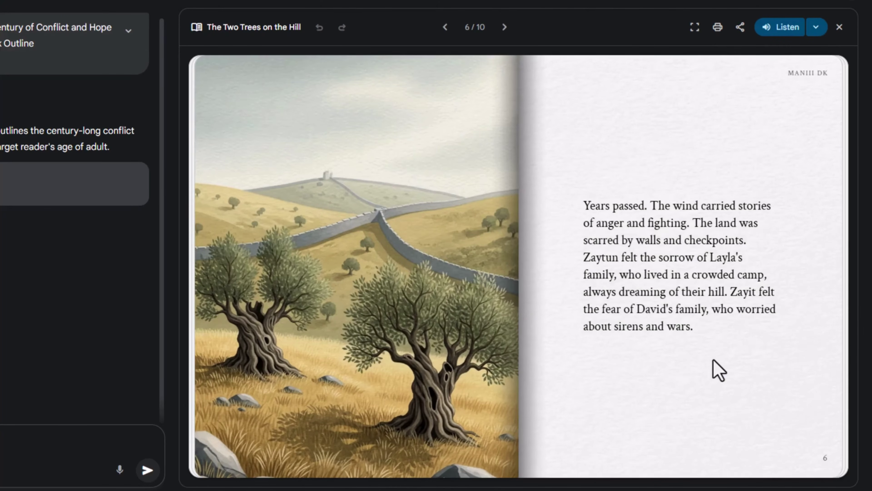
pyautogui.click(714, 361)
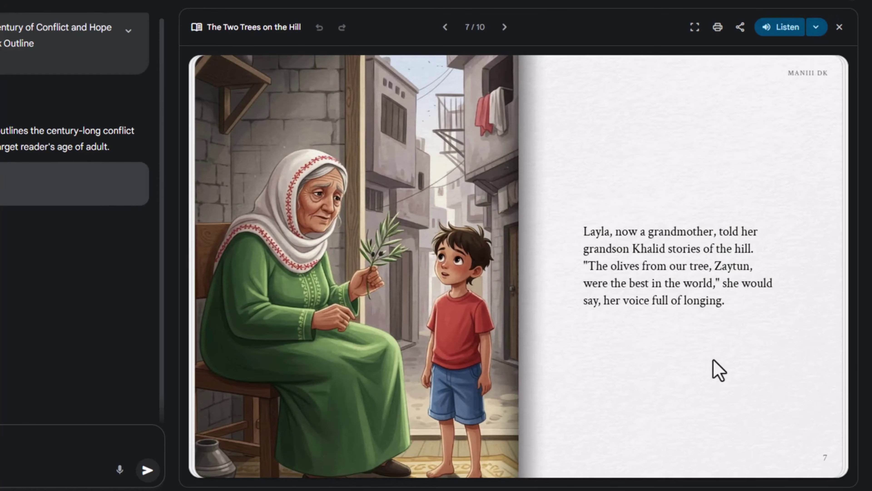
pyautogui.click(714, 360)
pyautogui.click(714, 361)
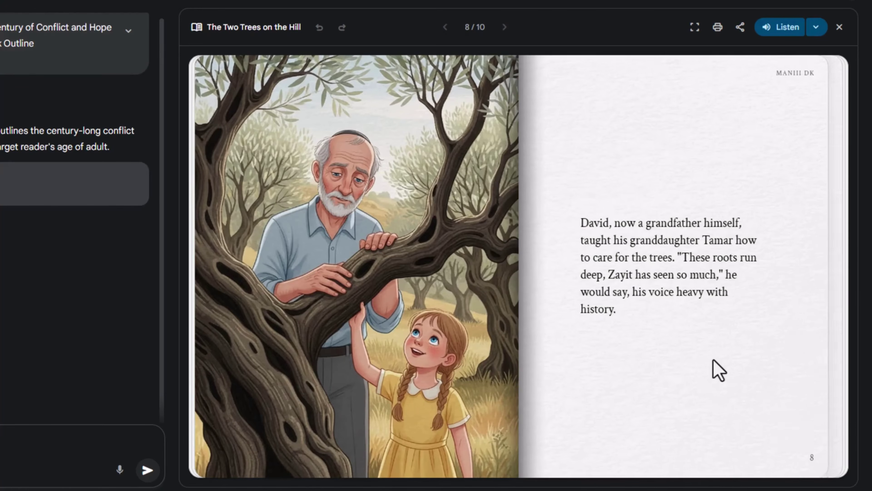
pyautogui.click(714, 361)
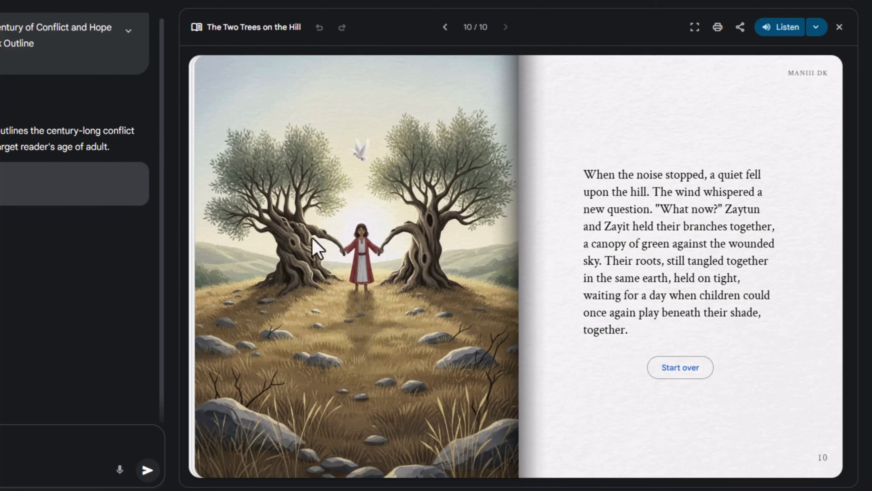
# - Leaf back from the storybook's last page to page 4 and forward again past page 8 to review its illustrations
pyautogui.click(259, 243)
pyautogui.click(250, 370)
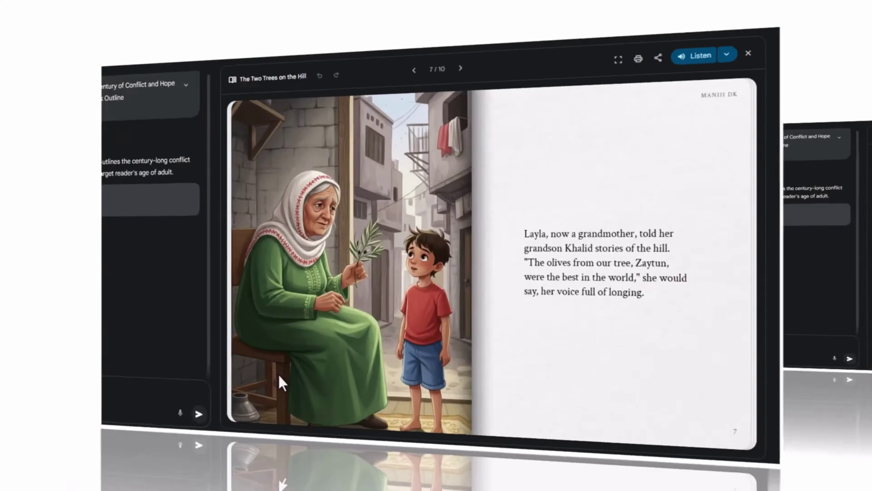
pyautogui.click(271, 409)
pyautogui.click(263, 415)
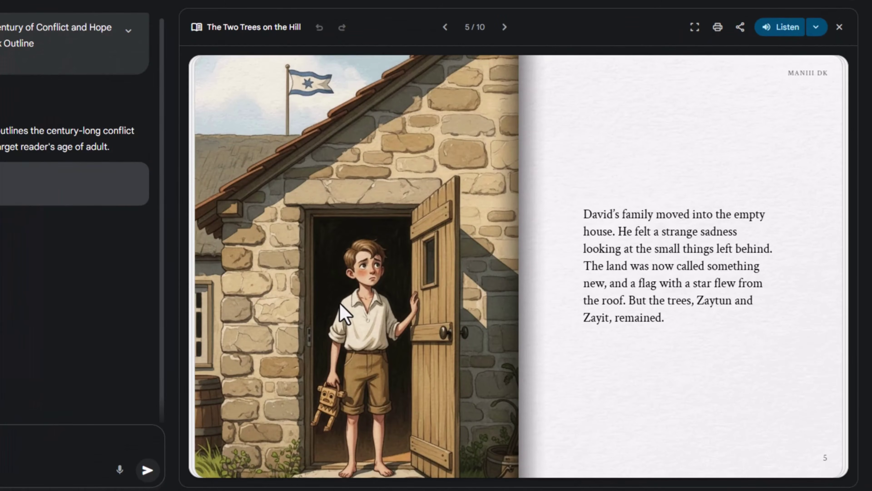
pyautogui.click(312, 405)
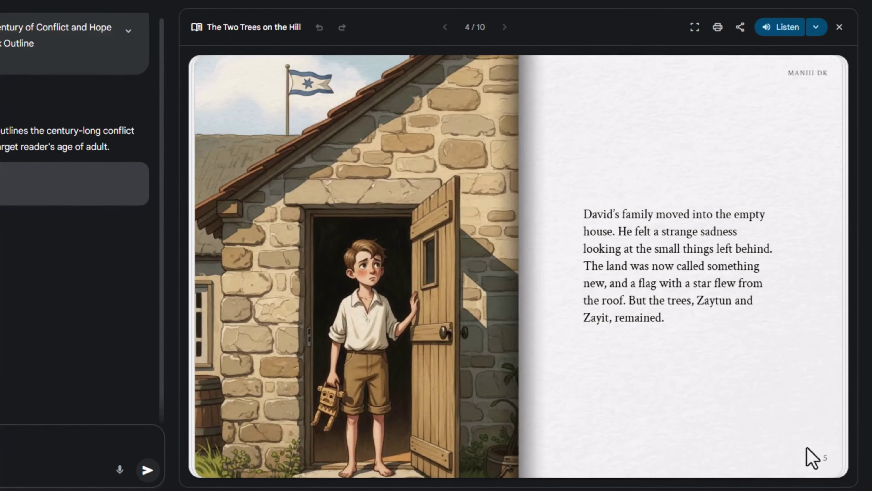
pyautogui.click(812, 443)
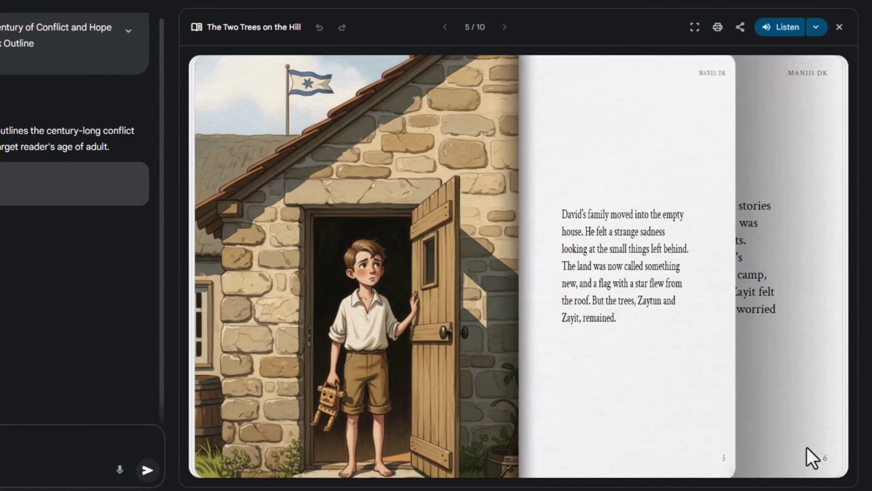
pyautogui.click(808, 449)
pyautogui.click(807, 449)
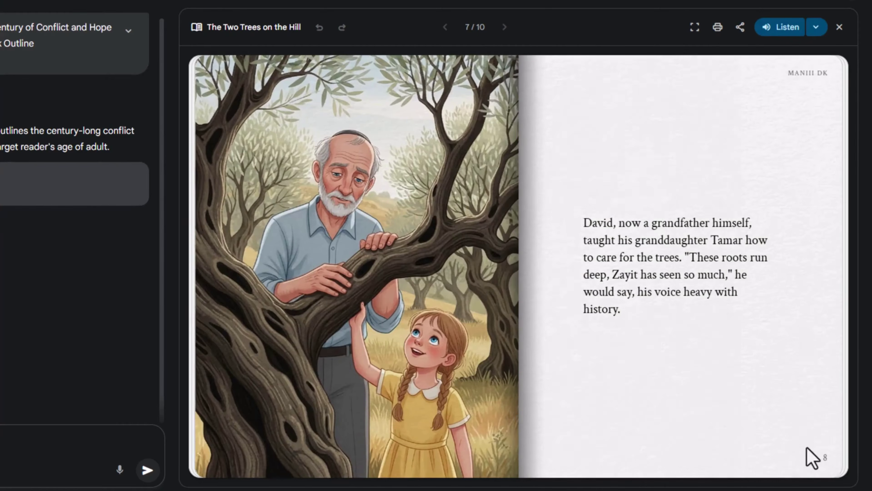
pyautogui.click(808, 448)
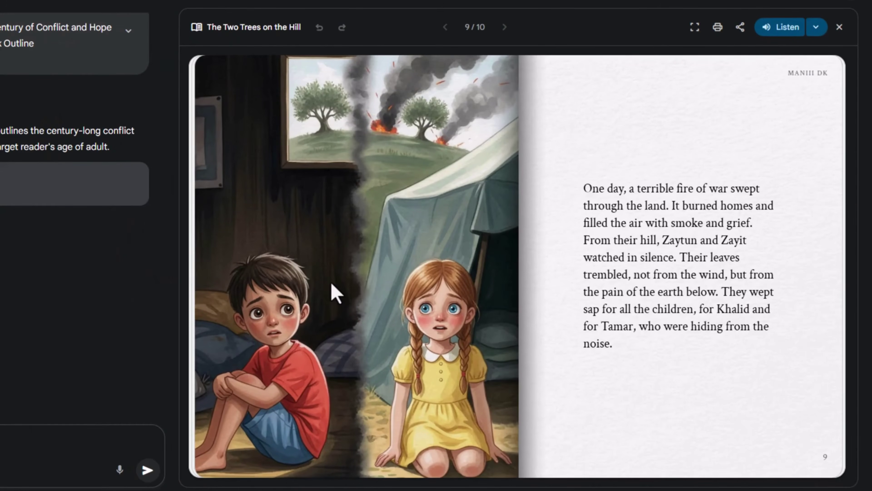
# - Page backward through "The Two Trees on the Hill" from page 9 past page 4 to re-examine the spreads
pyautogui.click(331, 285)
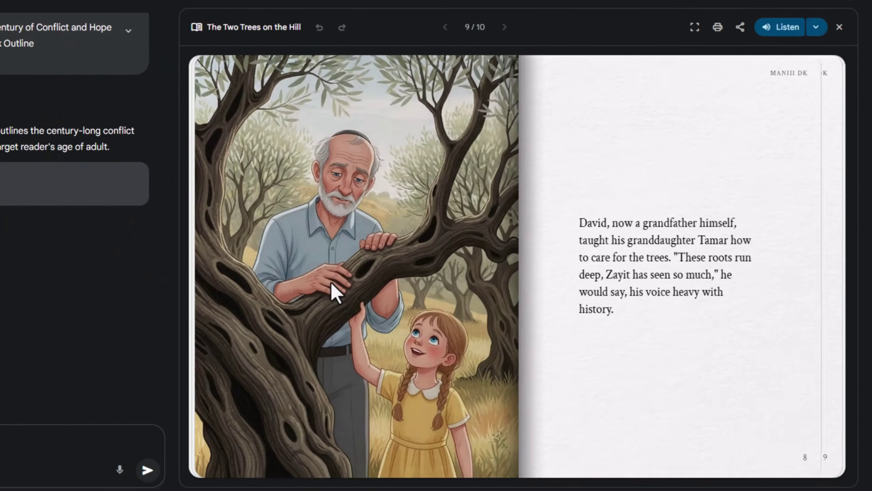
pyautogui.click(331, 278)
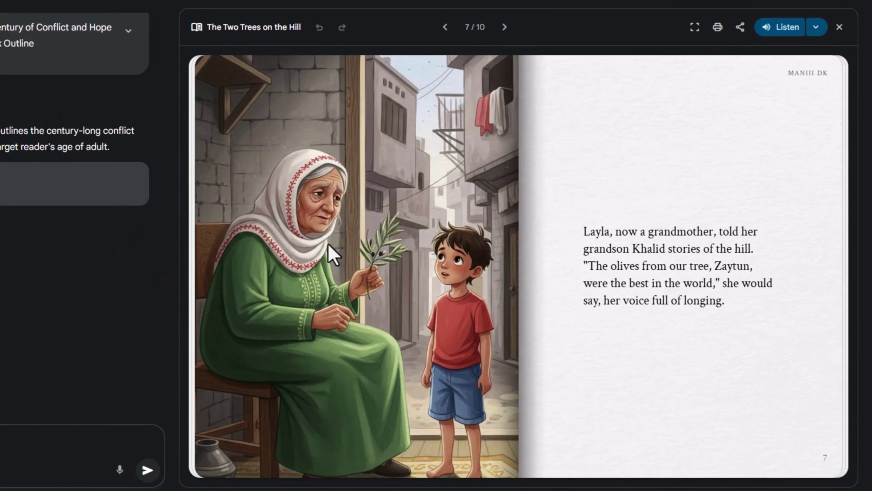
pyautogui.click(328, 244)
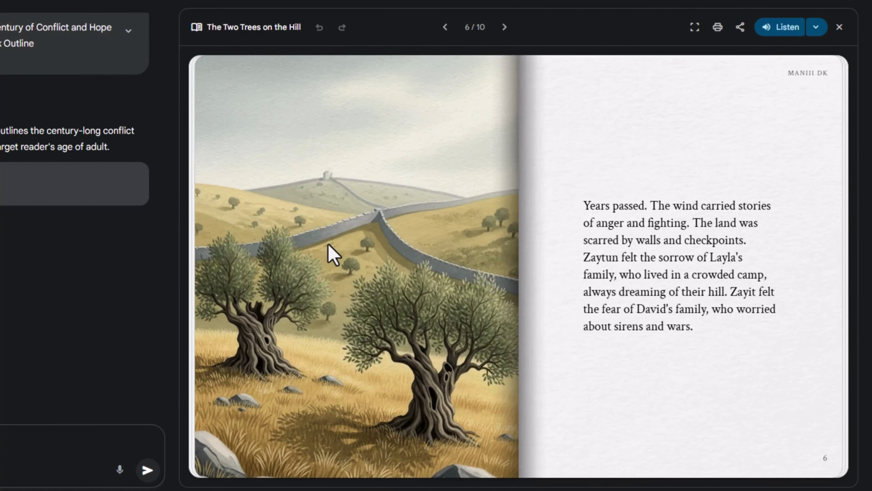
pyautogui.click(329, 246)
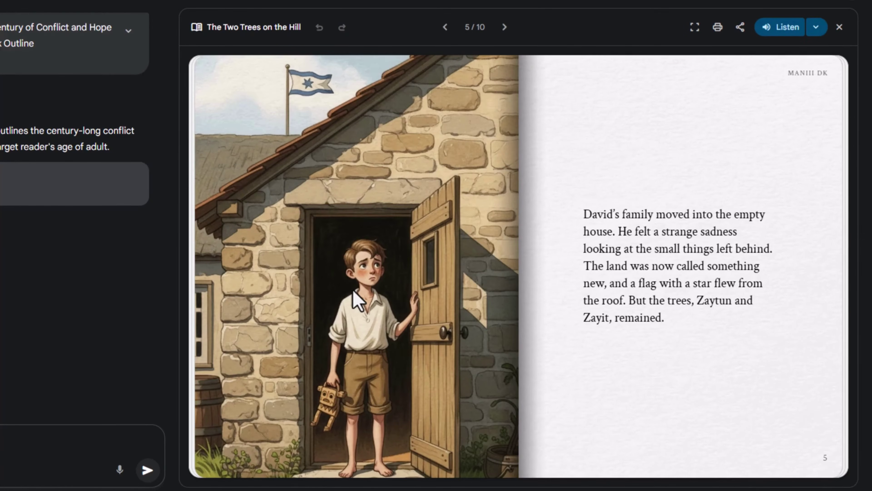
pyautogui.click(391, 298)
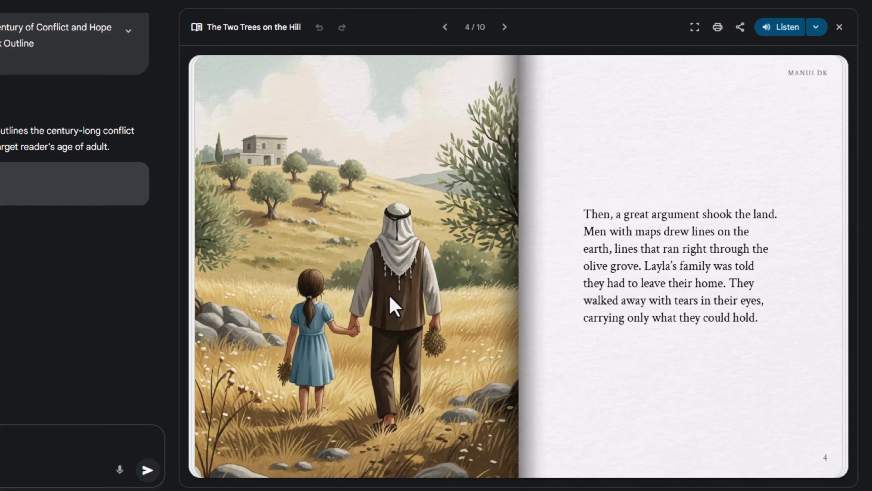
pyautogui.click(390, 296)
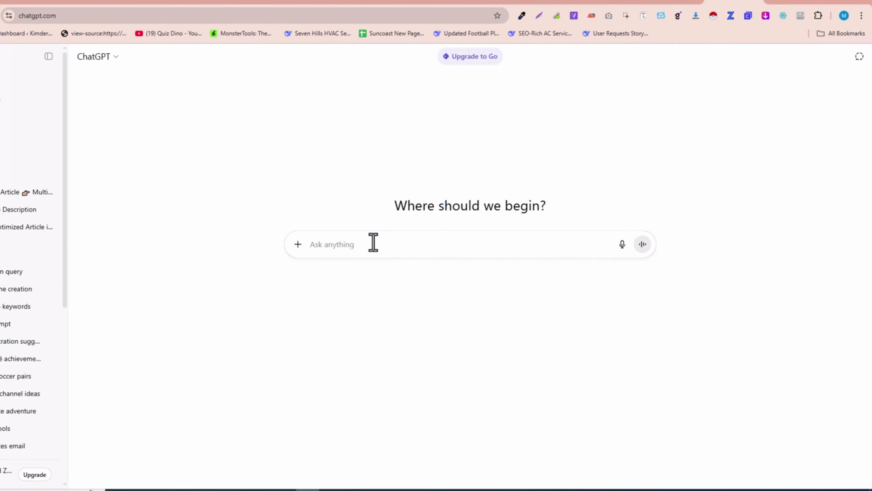
# - Ask ChatGPT "Give me 10 Kids stories ideas of titles." and copy the title "Benny the Brave Bunny and the Moonlight Adventure"
pyautogui.write('Give me 10 Kids stories ideas of titles.')
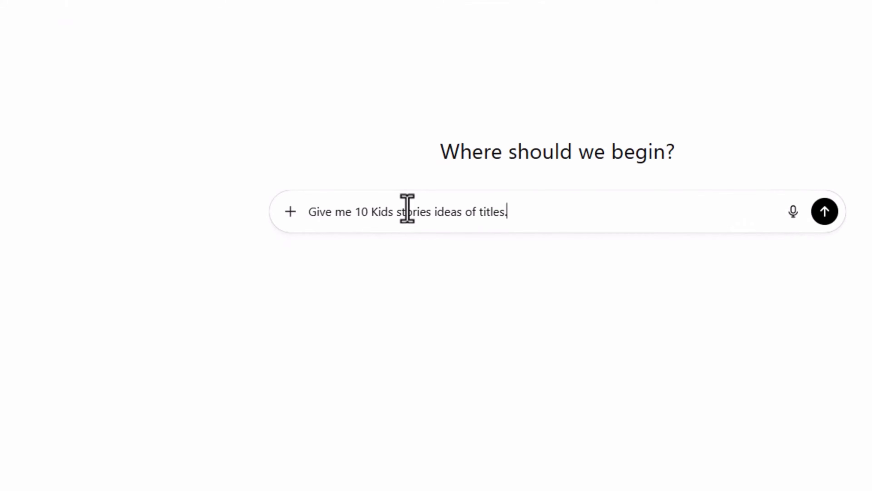
pyautogui.press('Return')
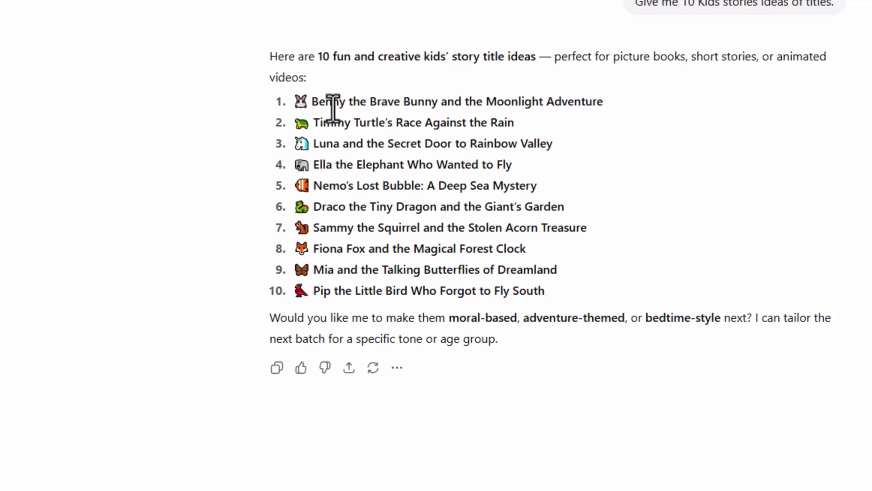
pyautogui.moveTo(604, 101); pyautogui.dragTo(284, 100)
pyautogui.hotkey('ctrl', 'c')
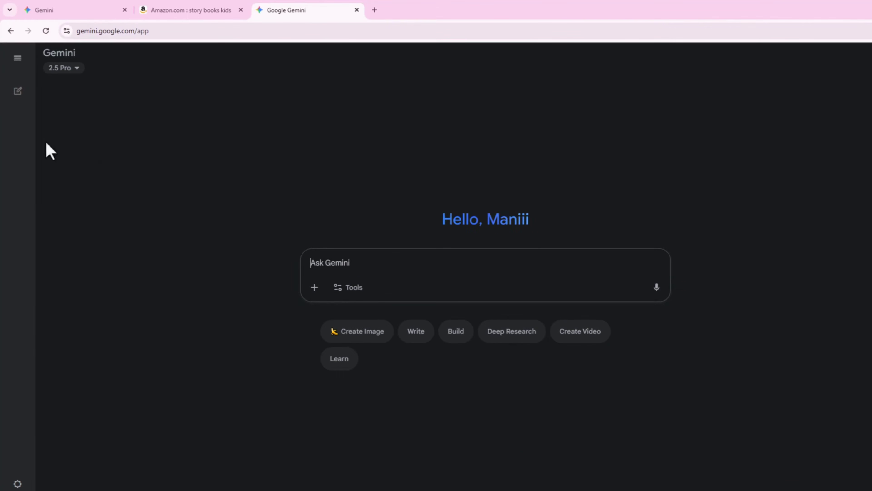
# - Open the Storybook gem in Gemini and submit the prompt "Write a story book Benny the Brave Bunny and the Moonlight Adventure"
pyautogui.moveTo(10, 101)
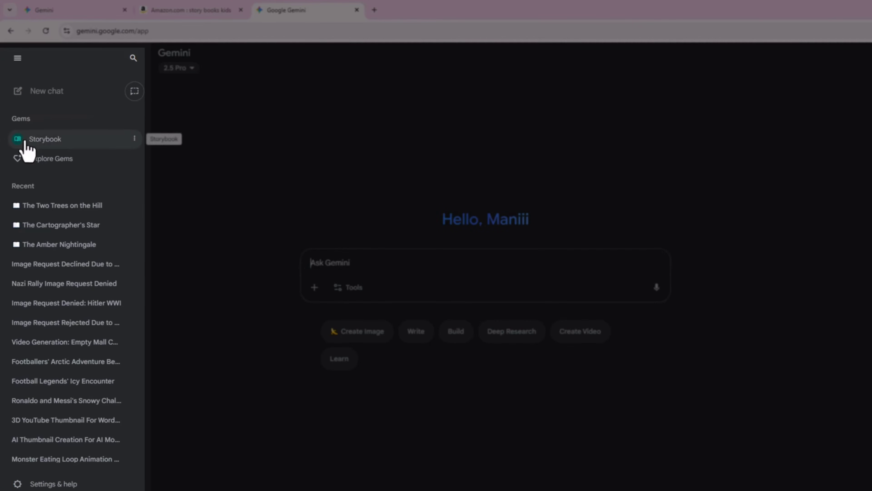
pyautogui.click(47, 140)
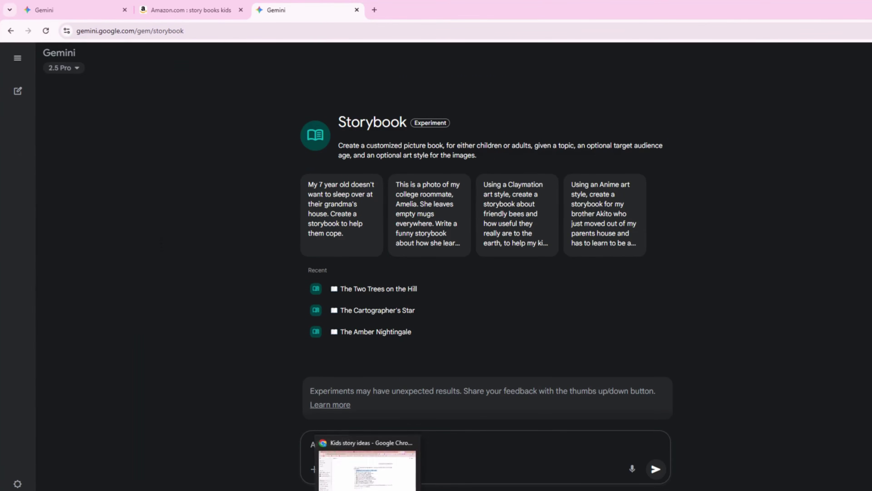
pyautogui.click(366, 489)
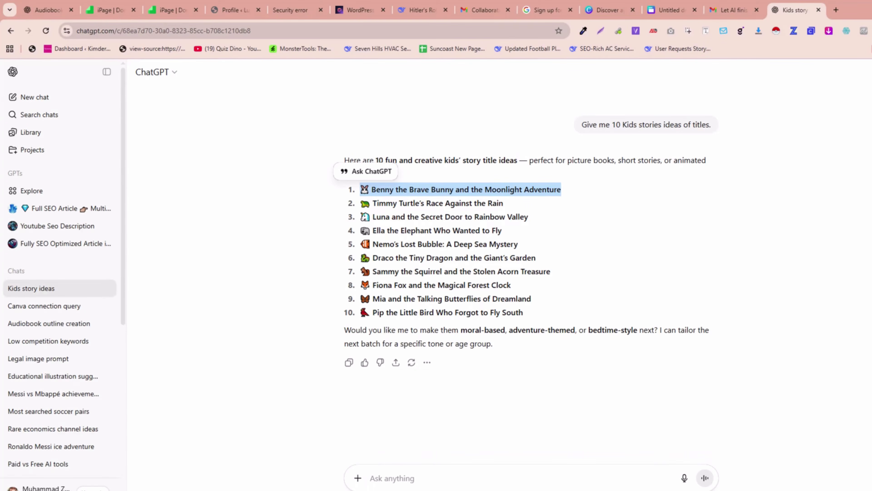
pyautogui.click(390, 489)
pyautogui.click(282, 423)
pyautogui.hotkey('ctrl', 'v')
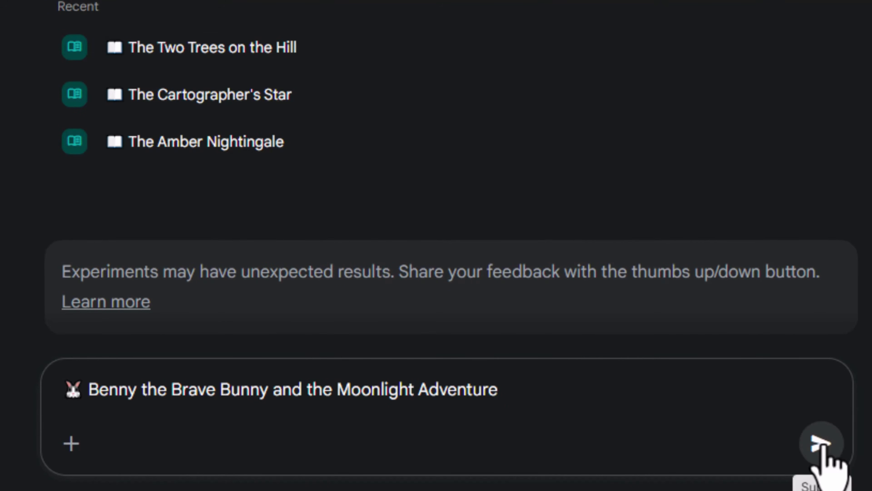
pyautogui.click(822, 445)
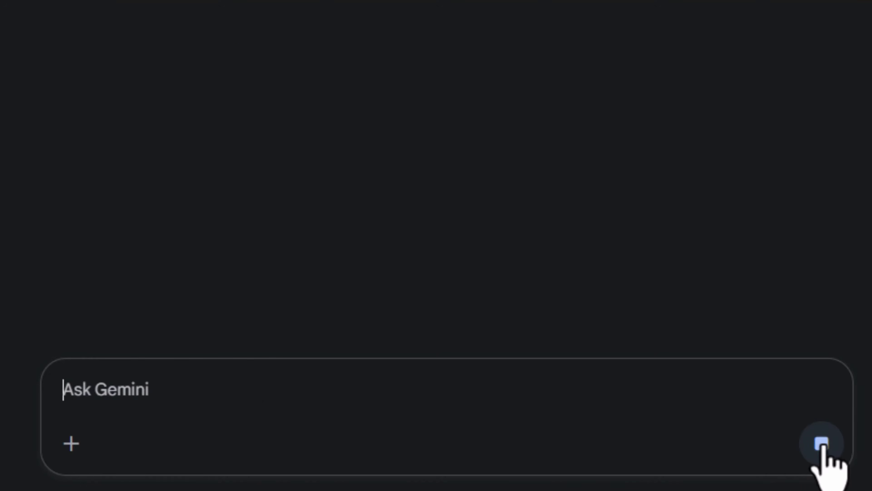
pyautogui.click(821, 443)
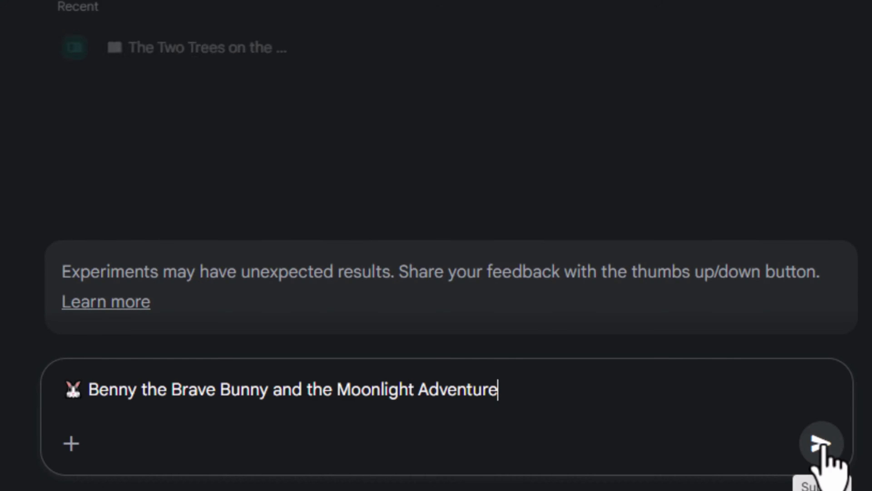
pyautogui.click(822, 445)
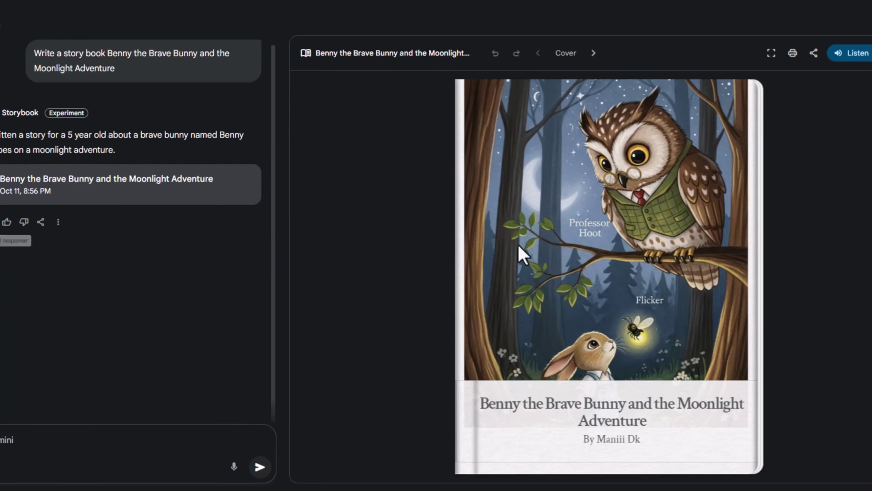
# - Open the generated Benny storybook from its cover and examine the illustrations and text on pages 1 and 2
pyautogui.click(617, 237)
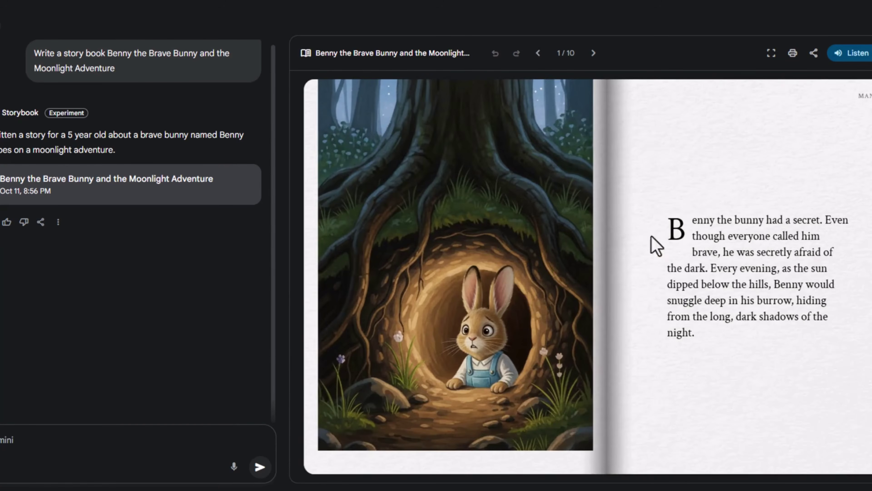
pyautogui.click(821, 255)
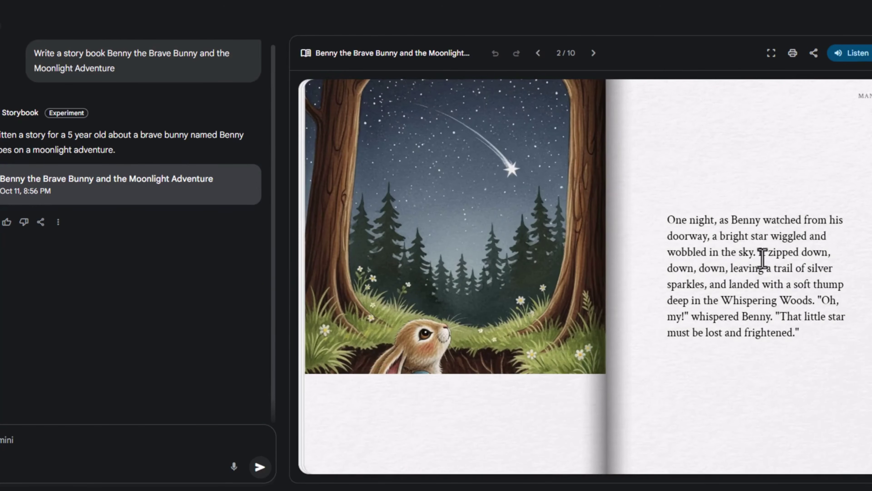
pyautogui.click(385, 287)
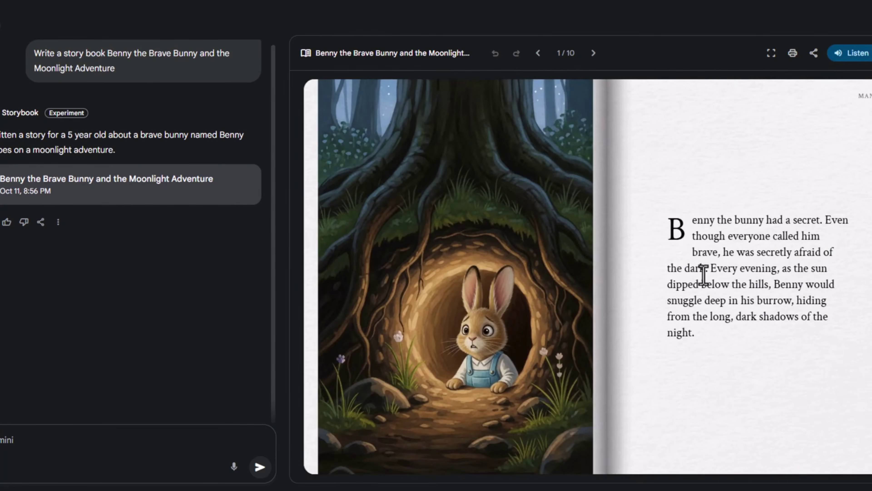
pyautogui.click(702, 275)
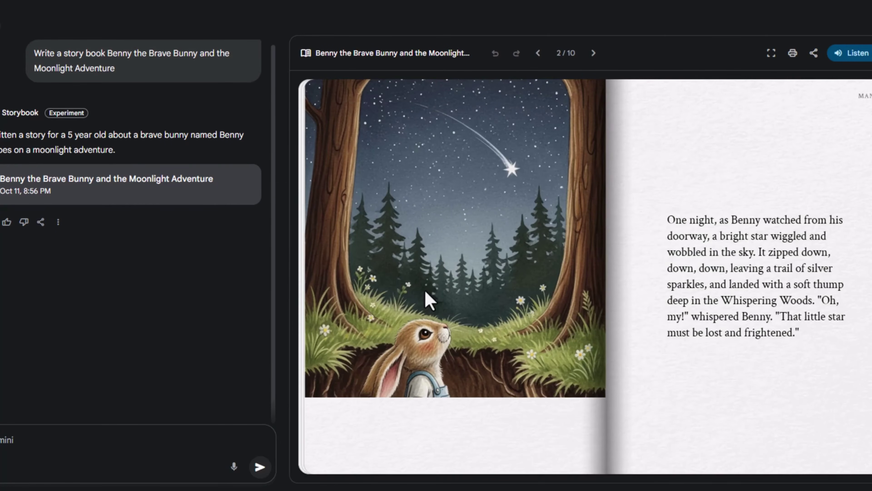
# - Page forward through the Benny storybook from page 2 to page 10, examining the illustration and text on each spread
pyautogui.click(787, 328)
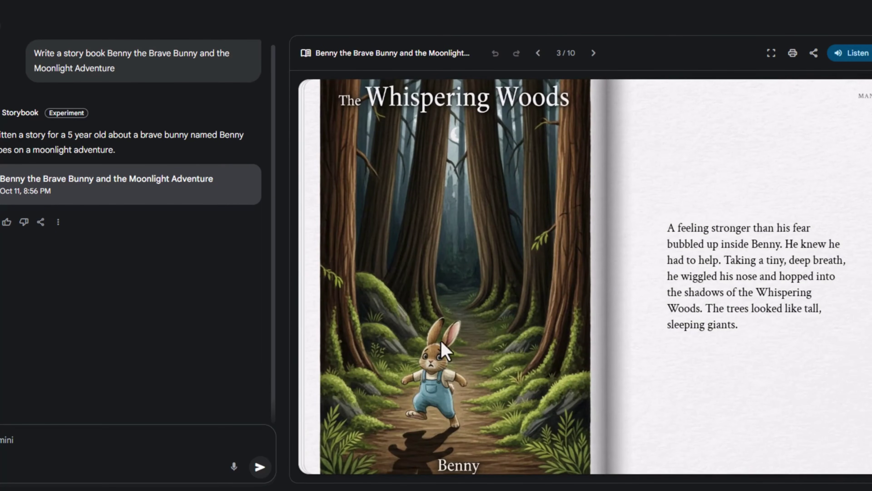
pyautogui.click(860, 274)
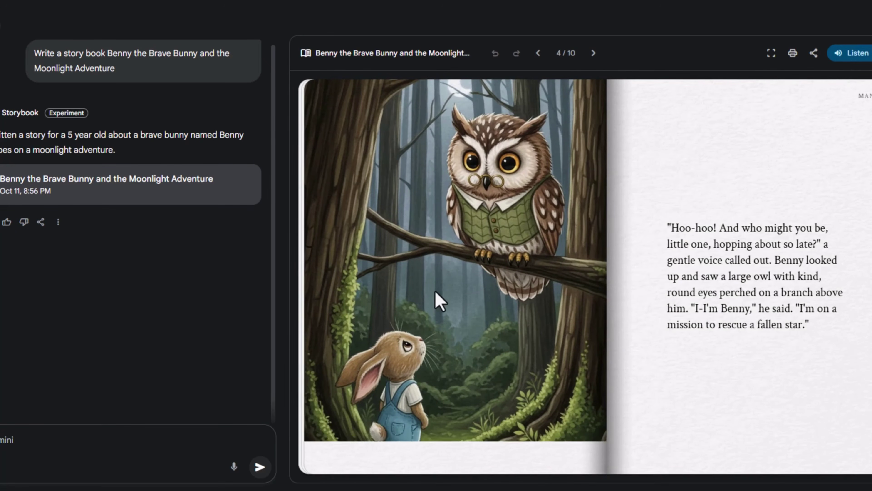
pyautogui.click(760, 303)
pyautogui.click(596, 271)
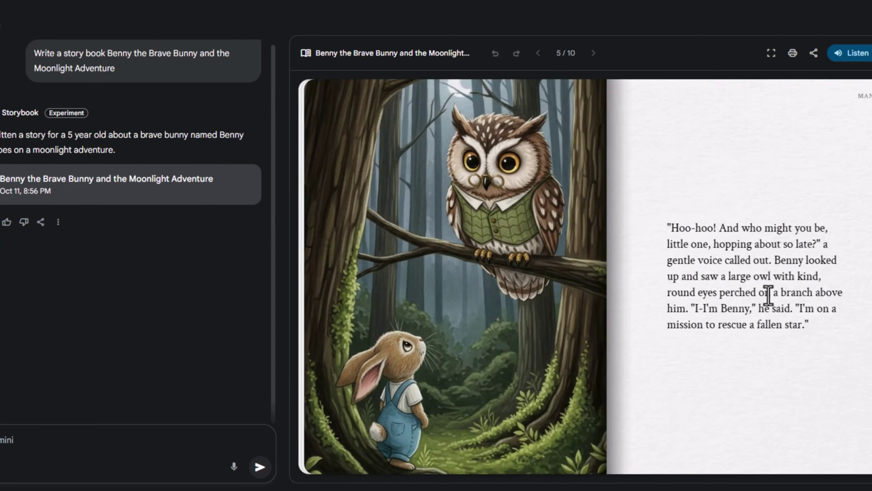
pyautogui.click(844, 299)
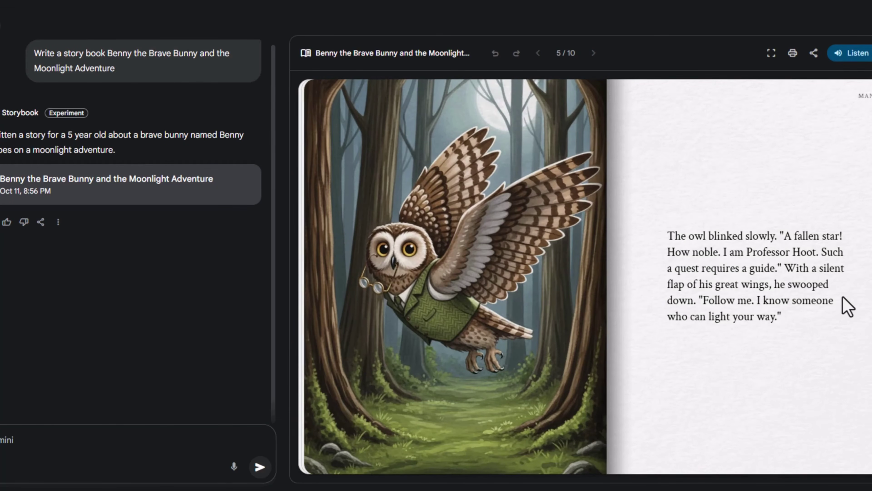
pyautogui.click(851, 370)
pyautogui.click(851, 371)
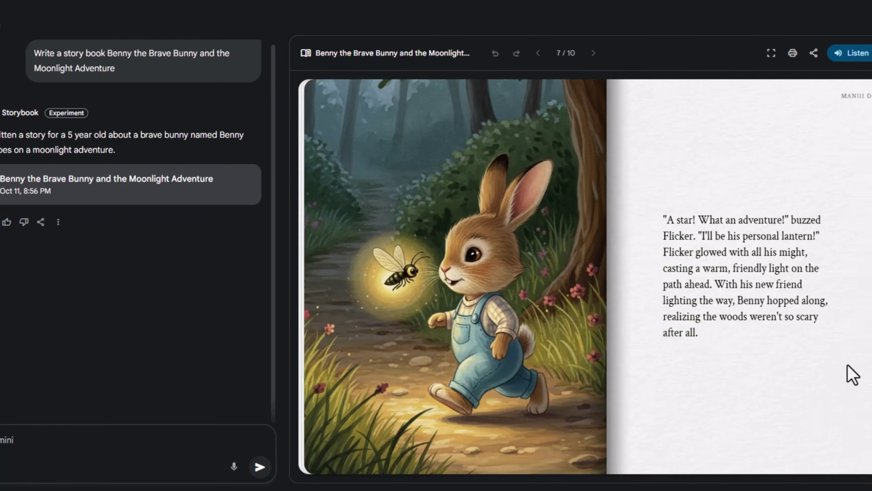
pyautogui.click(851, 371)
pyautogui.click(851, 371)
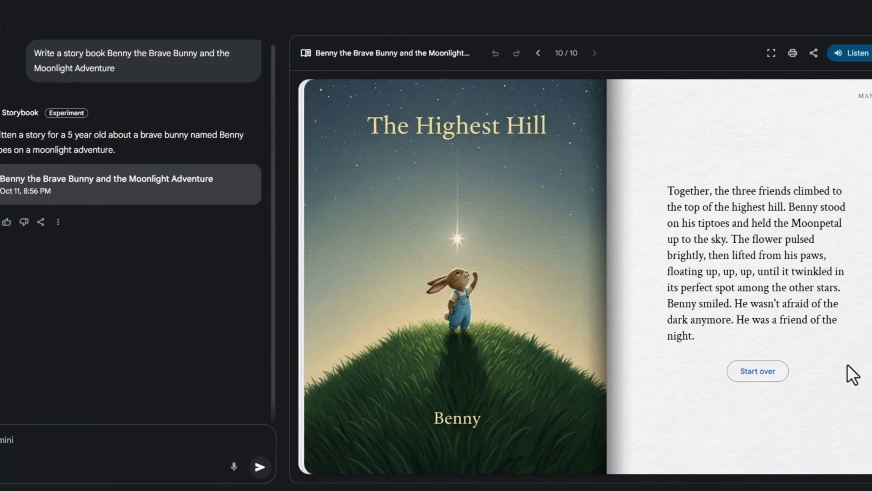
# - Return to page 8 of the Benny storybook, listen to its narration in full screen through page 10, and exit full screen
pyautogui.click(506, 329)
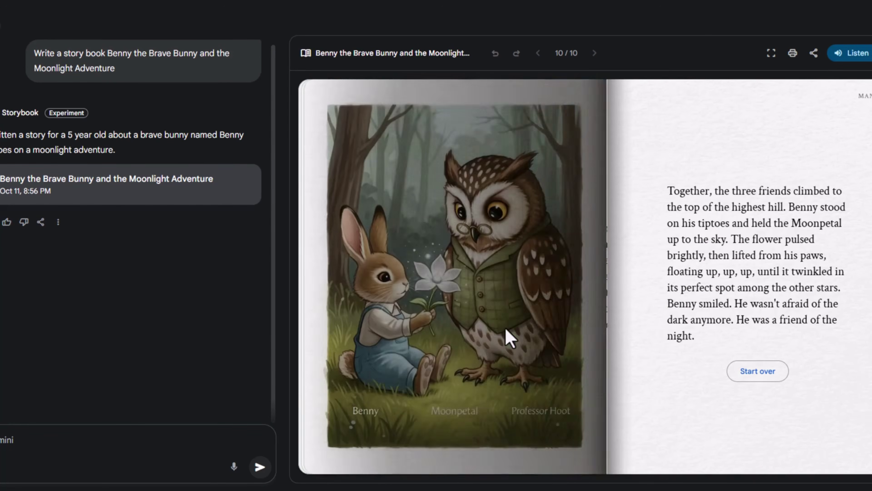
pyautogui.click(507, 330)
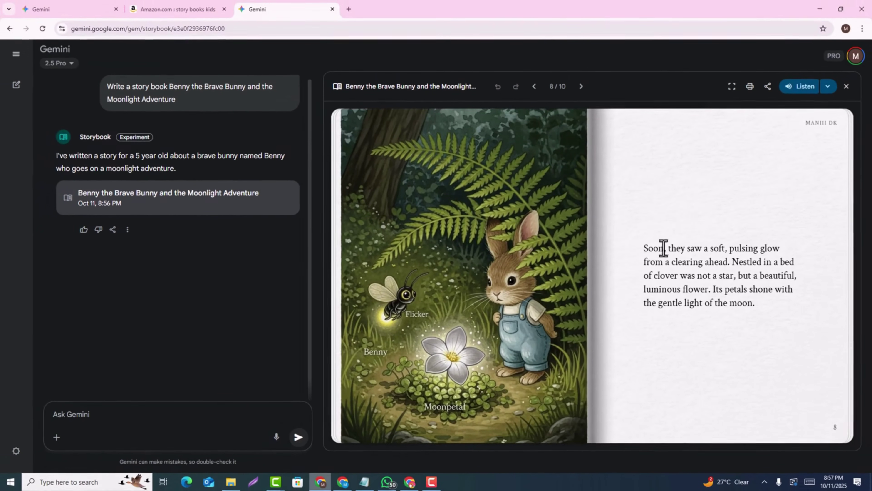
pyautogui.click(801, 89)
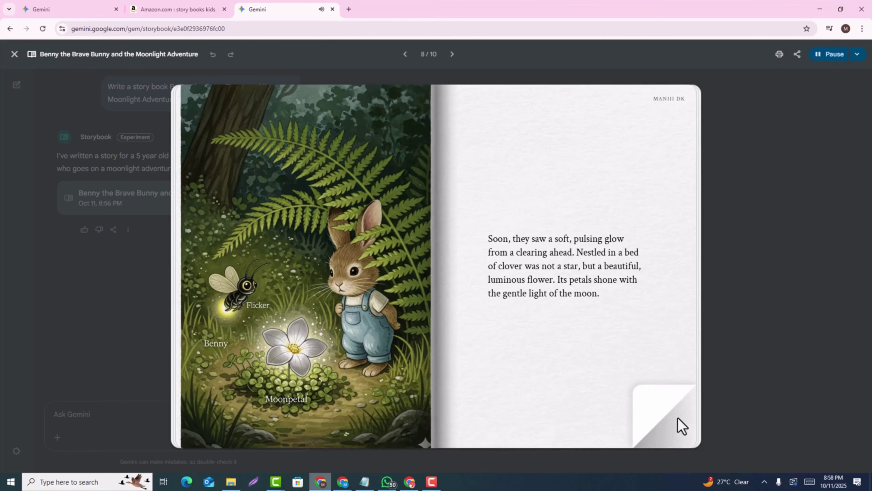
pyautogui.click(682, 426)
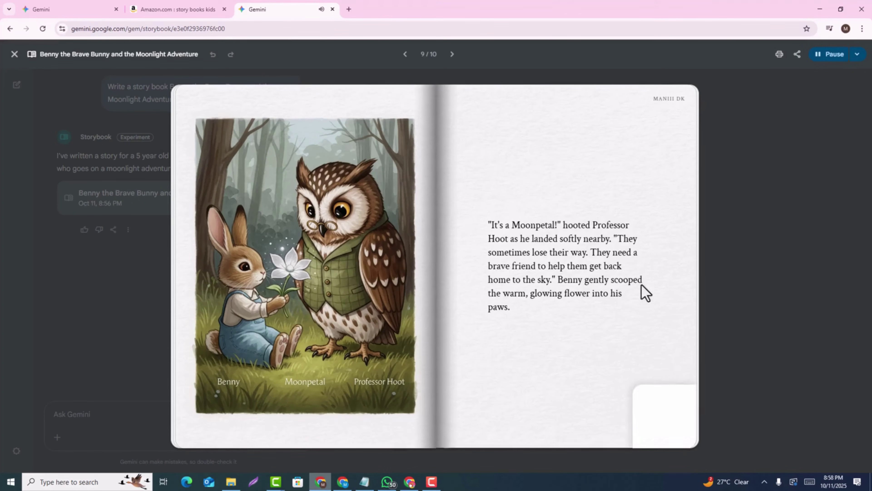
pyautogui.click(686, 432)
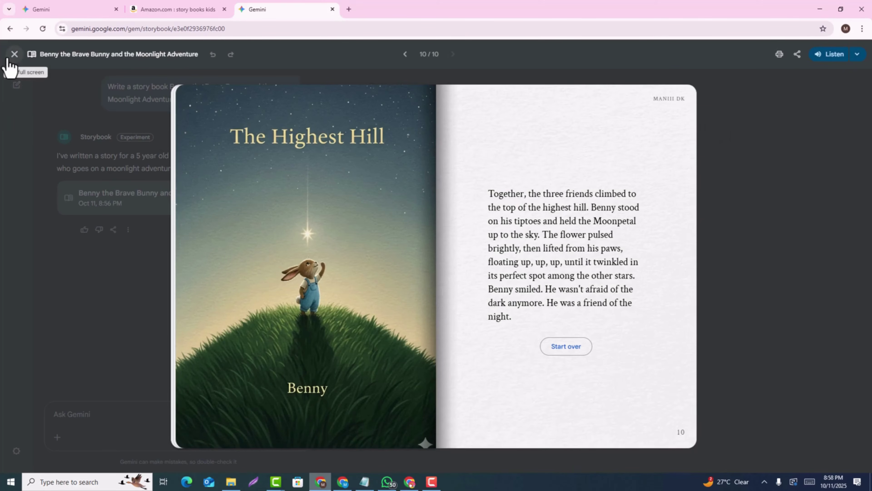
pyautogui.click(14, 54)
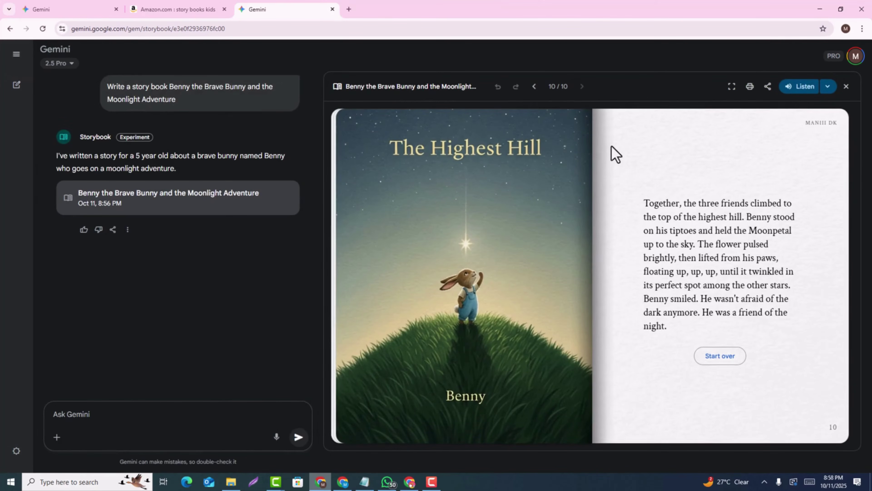
# - Create a shareable public link for the Benny storybook, copy the link, and close the sharing dialog
pyautogui.click(828, 88)
pyautogui.click(768, 88)
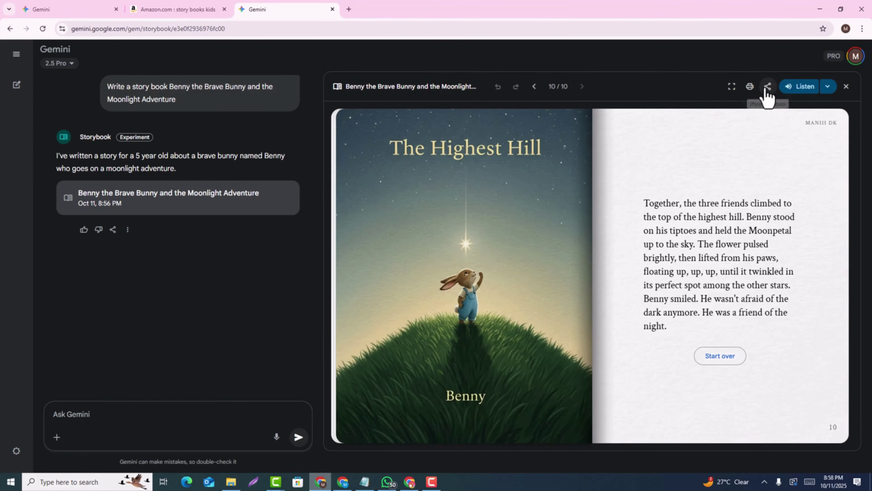
pyautogui.click(768, 89)
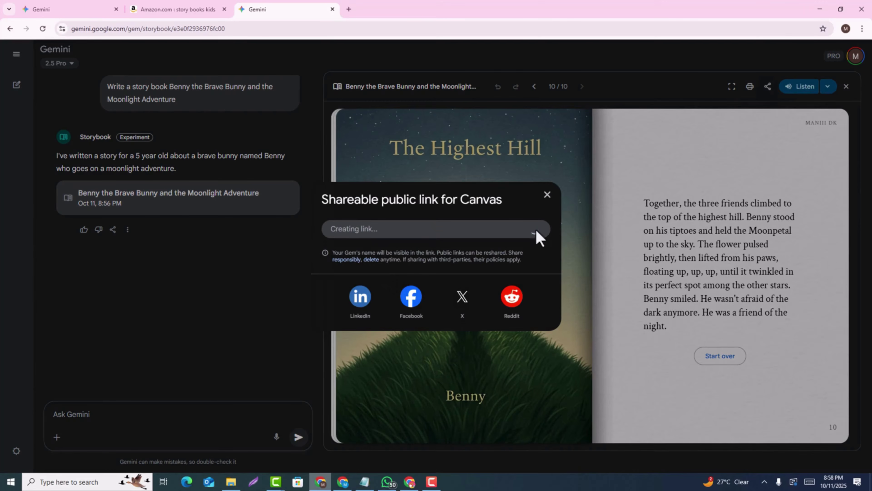
pyautogui.click(547, 195)
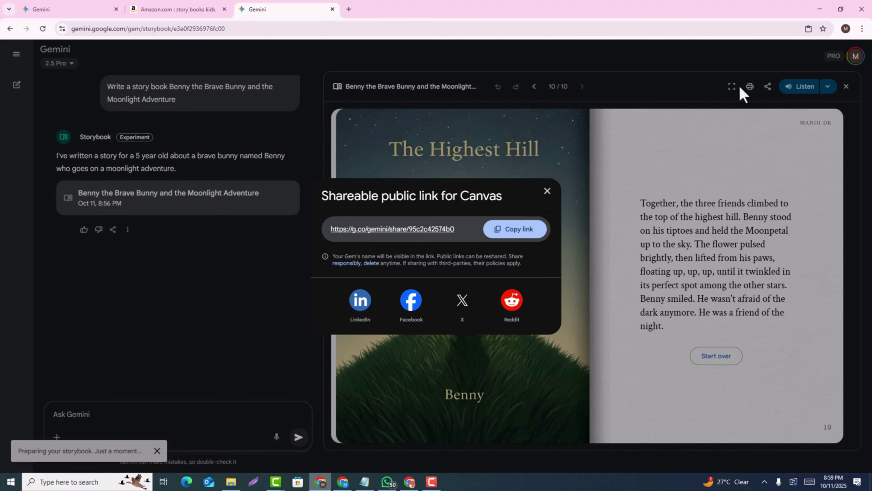
pyautogui.click(512, 239)
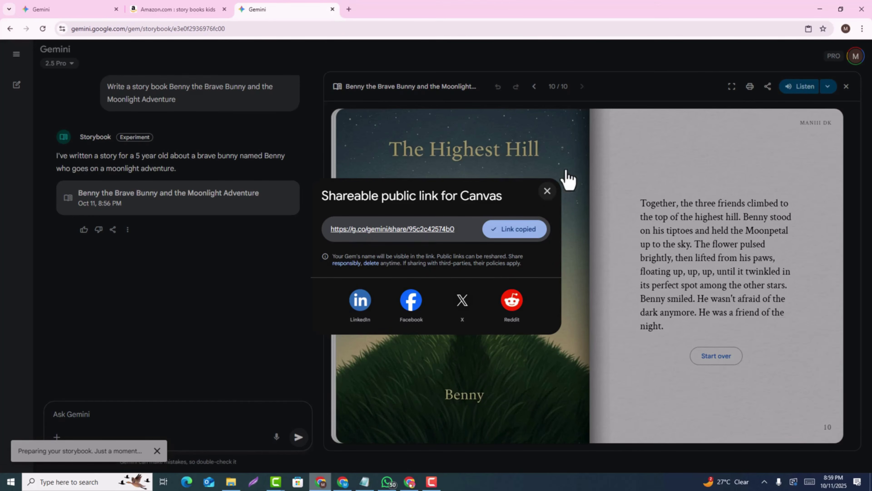
pyautogui.click(547, 191)
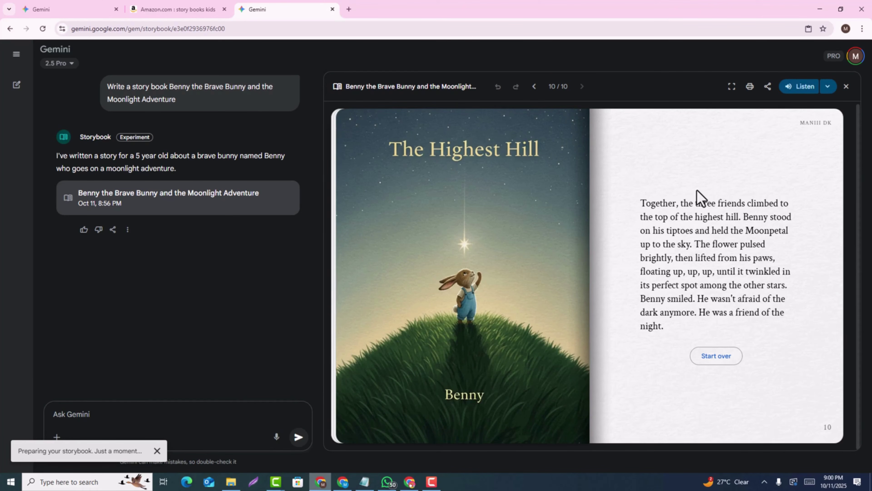
# - Try to export the Benny storybook response to Docs, and go back to page 9 of the book
pyautogui.click(113, 230)
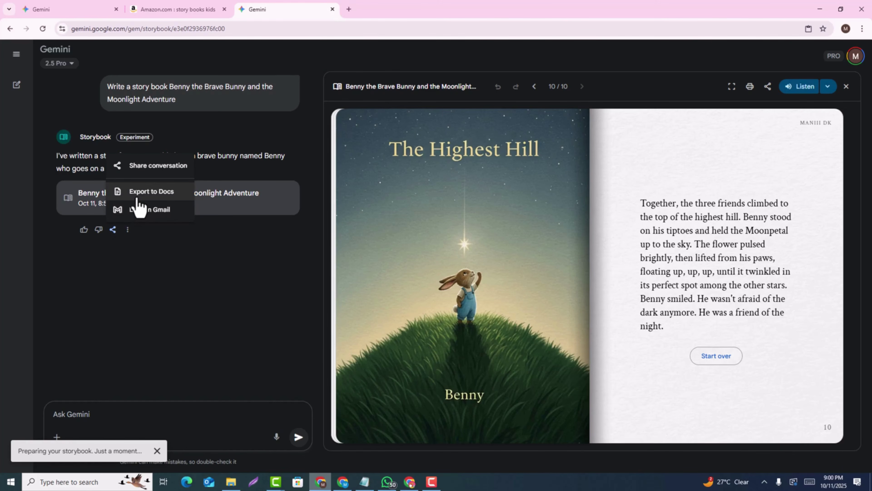
pyautogui.click(181, 191)
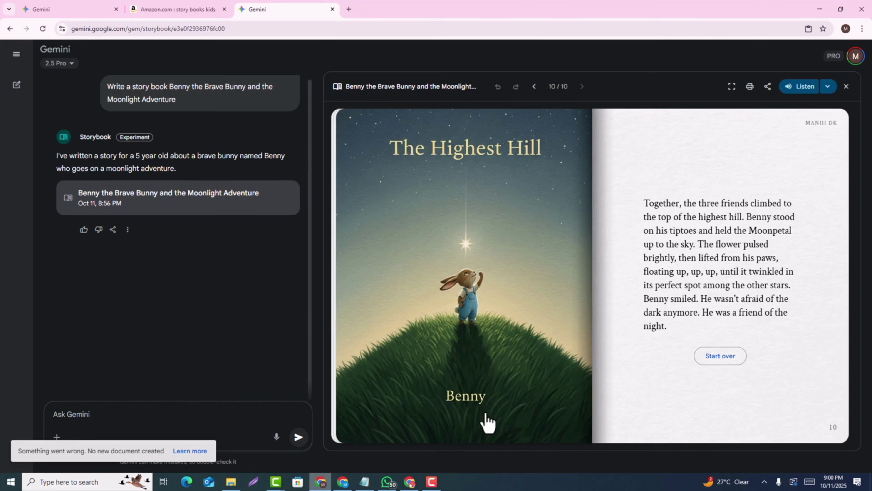
pyautogui.click(488, 423)
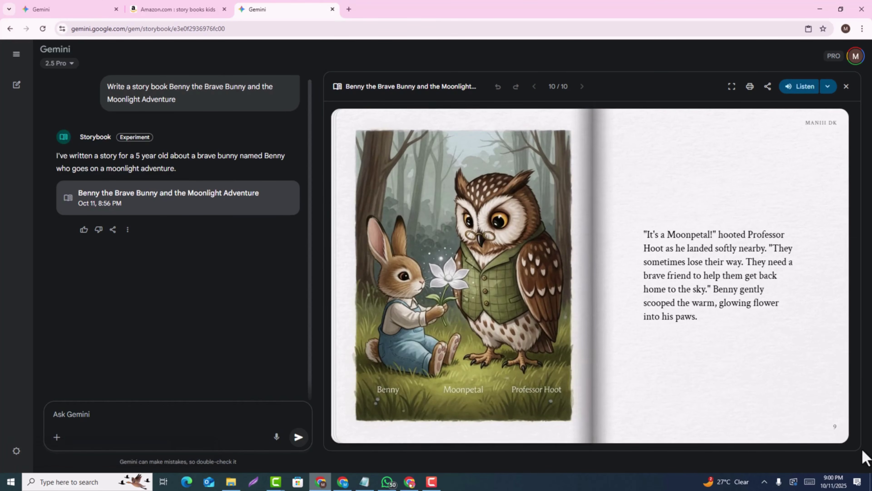